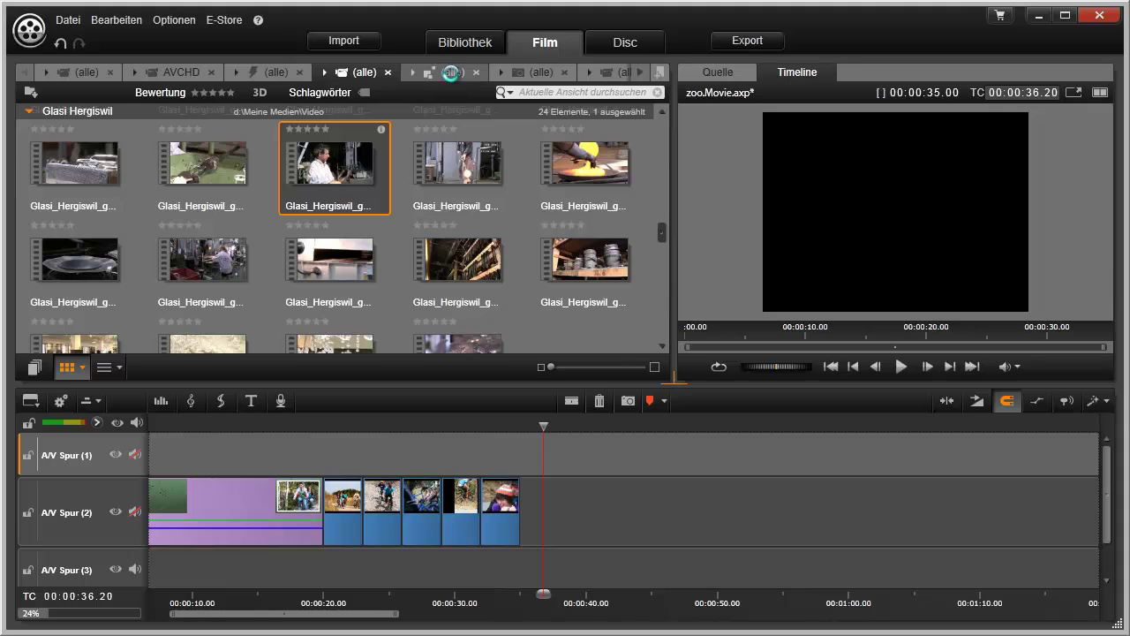
Browse the Montage templates and preview a Riegel Blende transition, Bewegte BIBs A weich rund and Videowand Groß 1
left_click(454, 72)
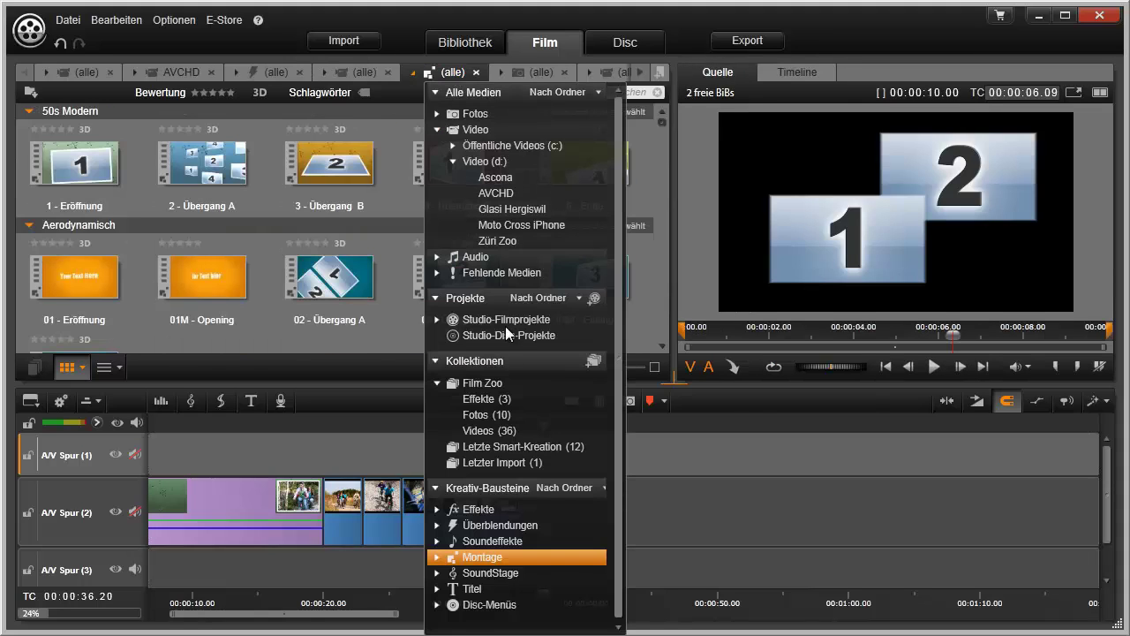
left_click(491, 557)
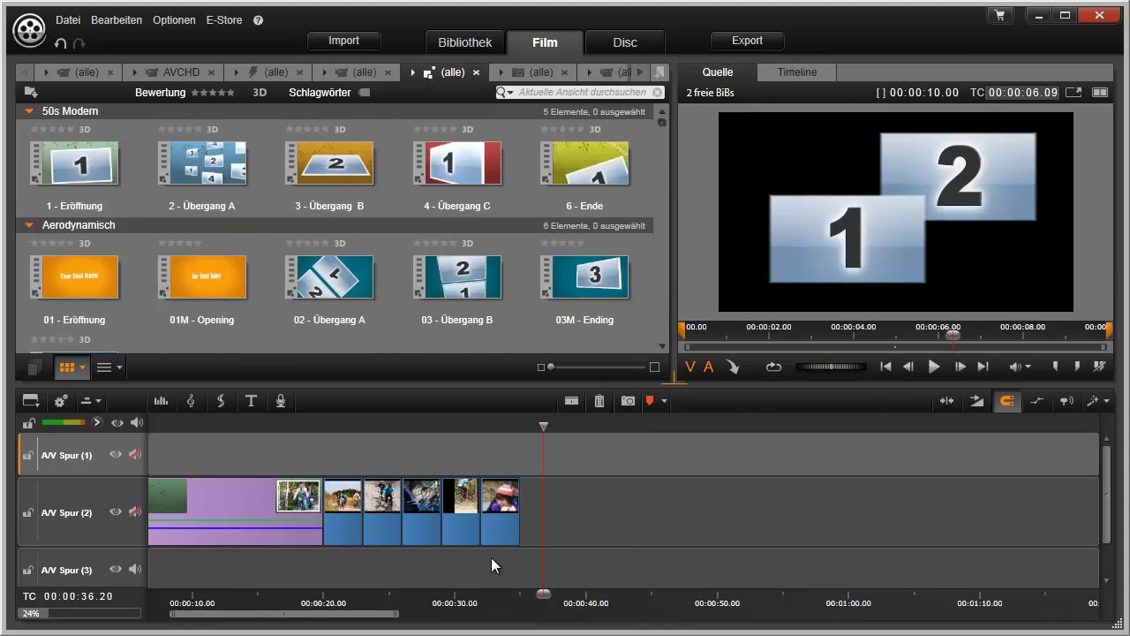
left_click_drag(663, 124, 671, 179)
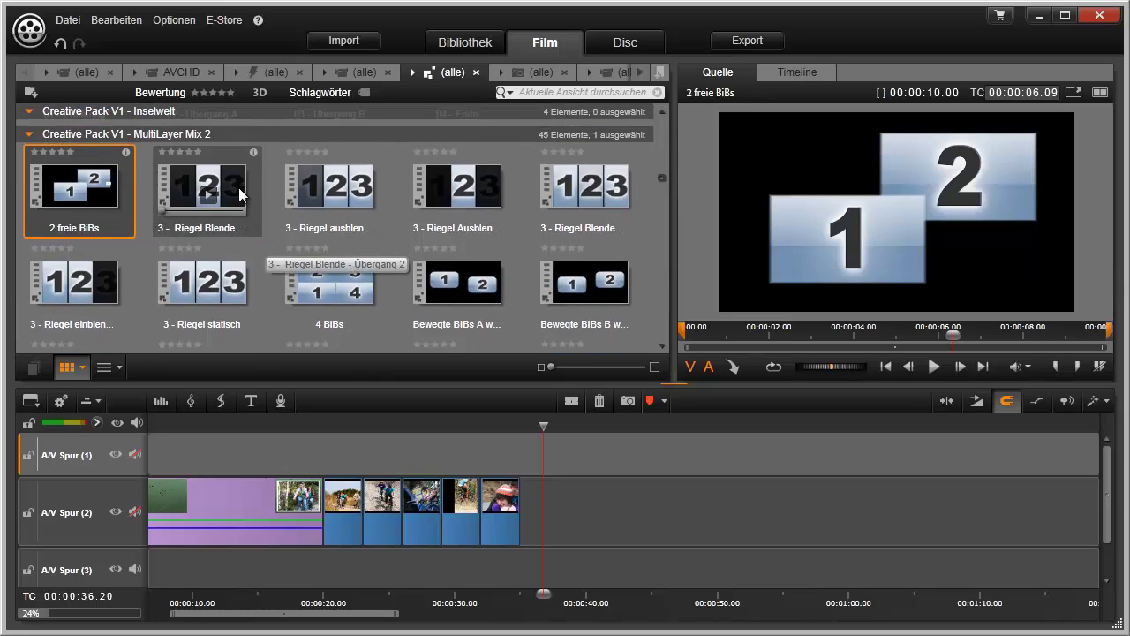
left_click(211, 199)
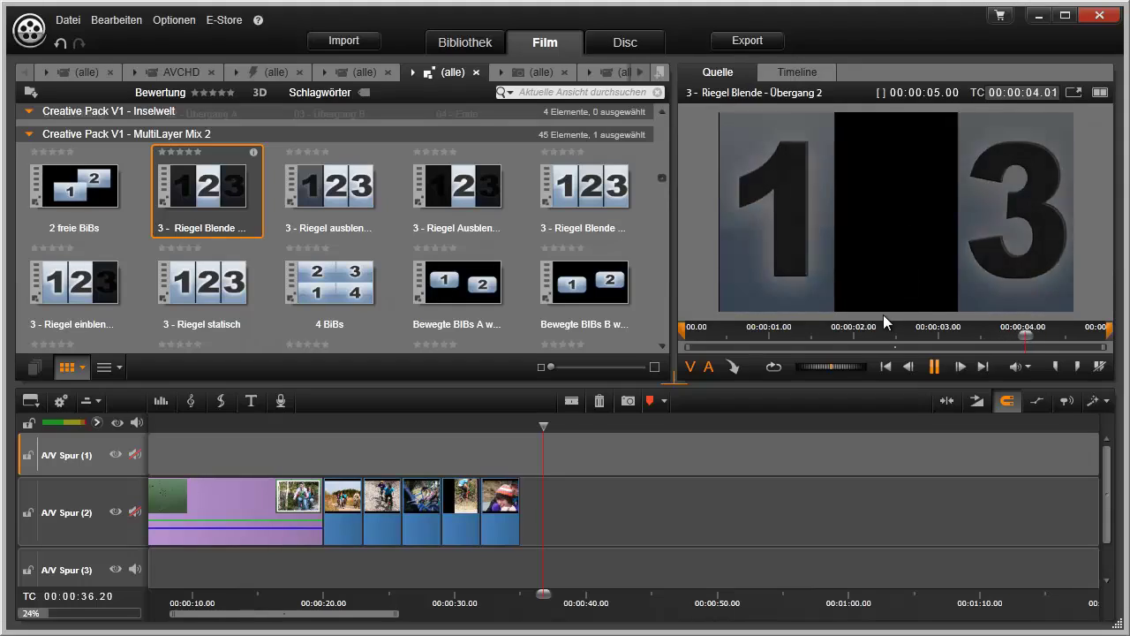
left_click(463, 290)
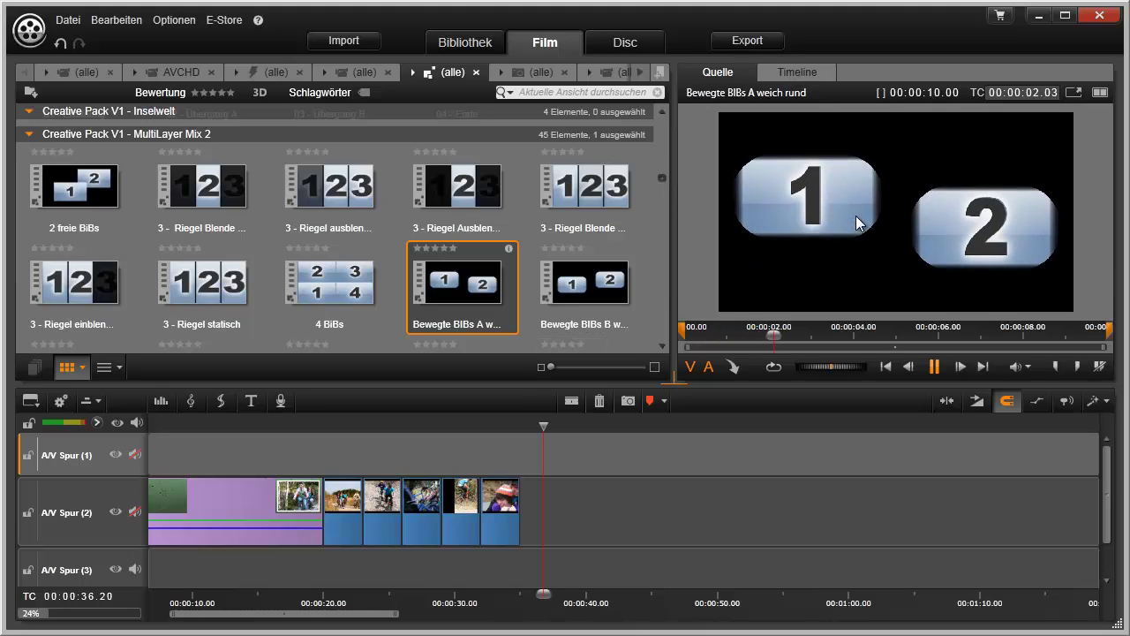
left_click(935, 369)
left_click_drag(663, 182, 663, 194)
left_click(614, 222)
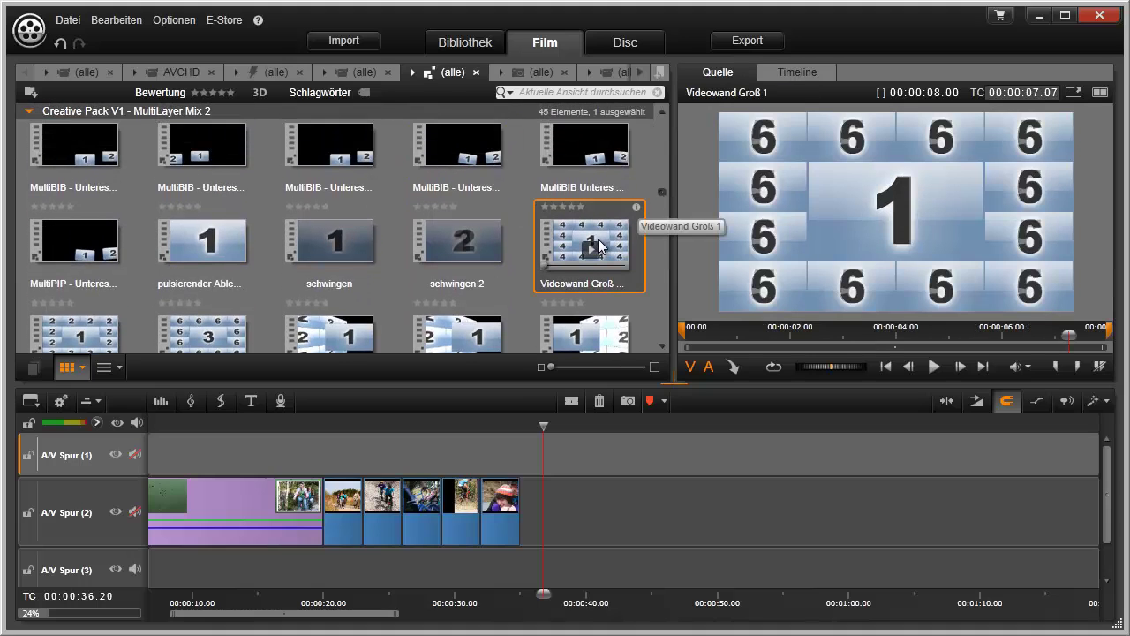
left_click_drag(660, 192, 665, 177)
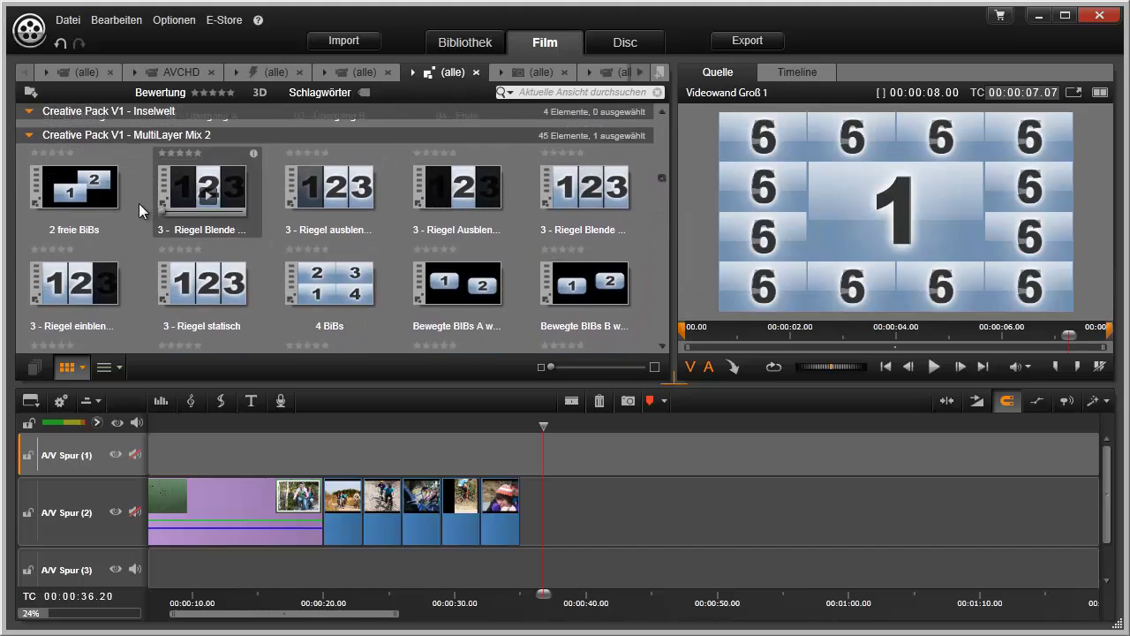
Preview the 2 freie BiBs montage template and place it on A/V Spur (2) at about 00:00:39.16
left_click(82, 198)
key("space")
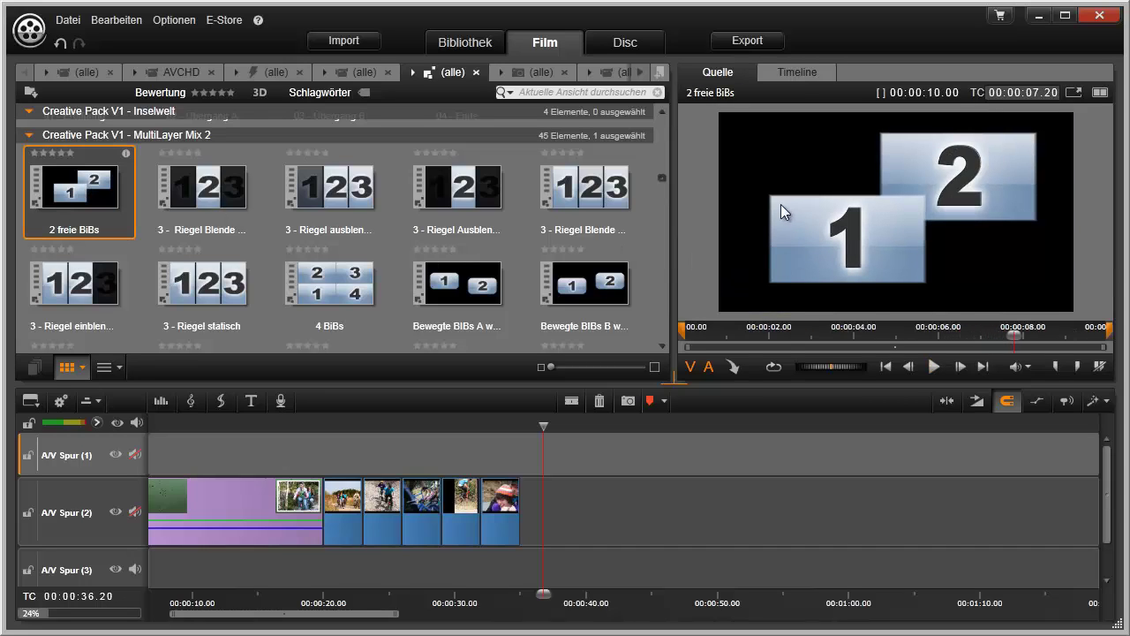
mouse_move(121, 226)
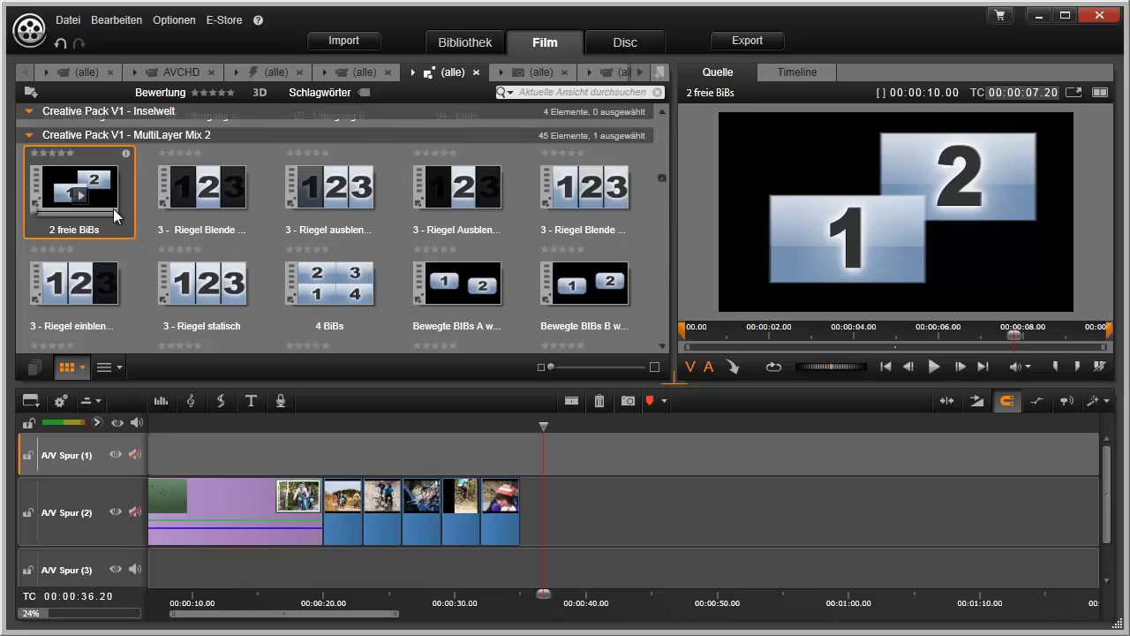
left_click_drag(123, 203, 581, 504)
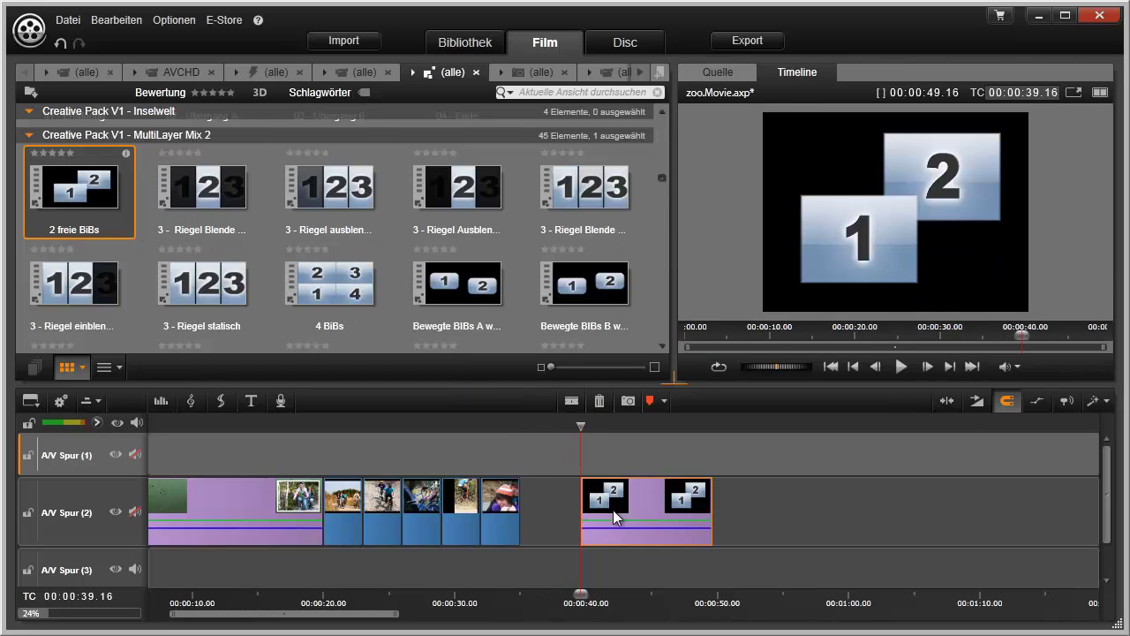
Fill the montage's placeholder 1 with the Glasi Hergiswil clip of the man in white and placeholder 2 with the glass-shaping clip
double_click(664, 491)
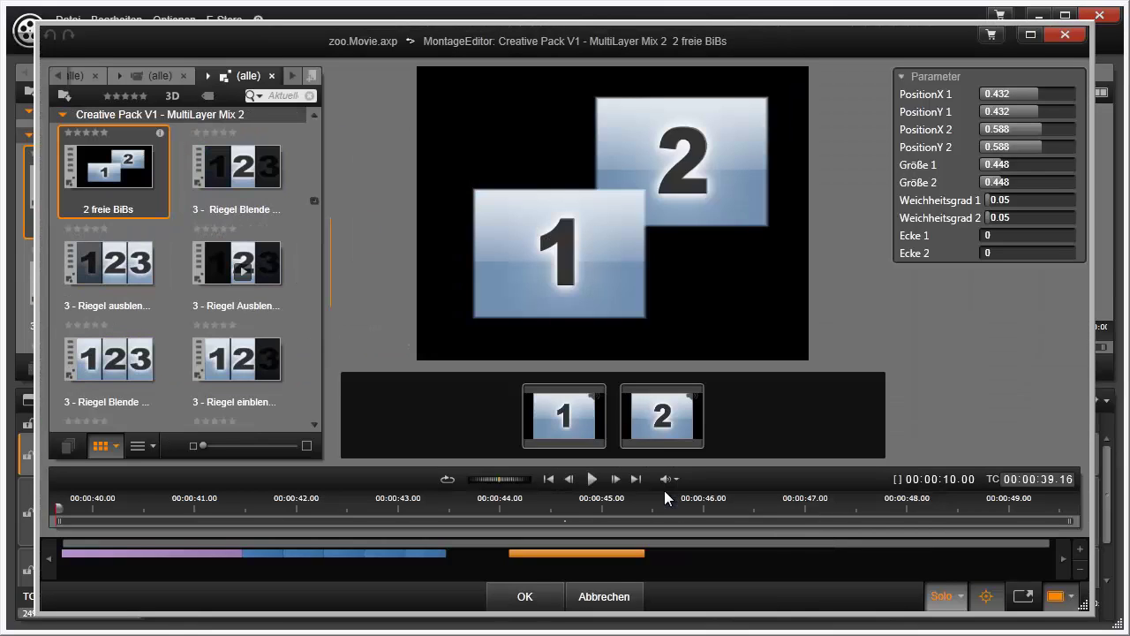
left_click(156, 75)
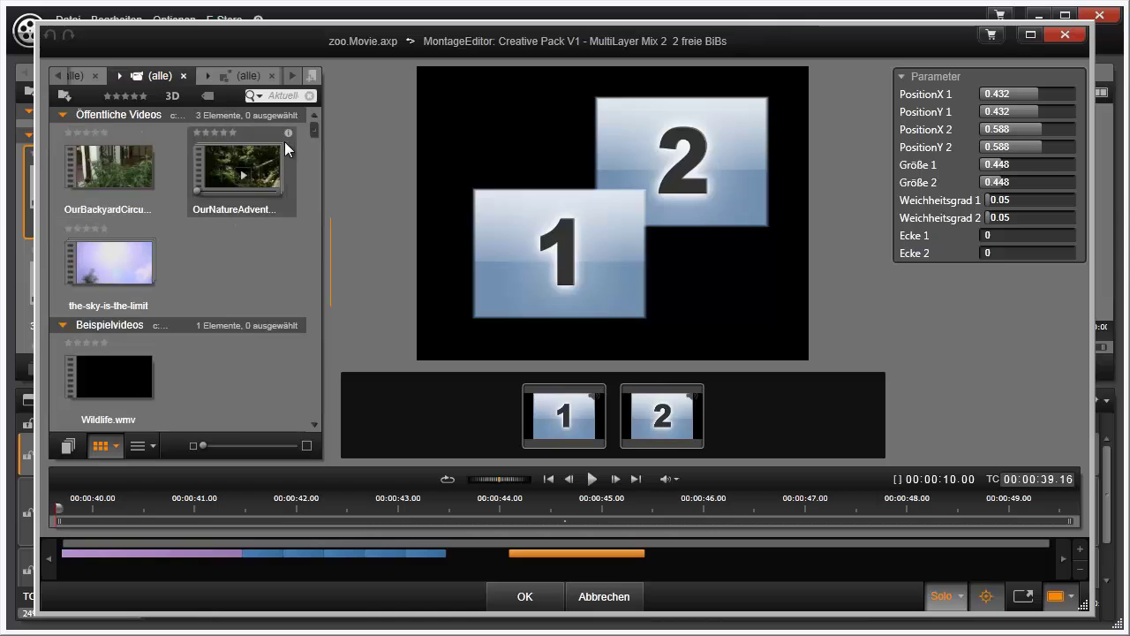
left_click_drag(316, 126, 317, 258)
left_click_drag(149, 327, 552, 407)
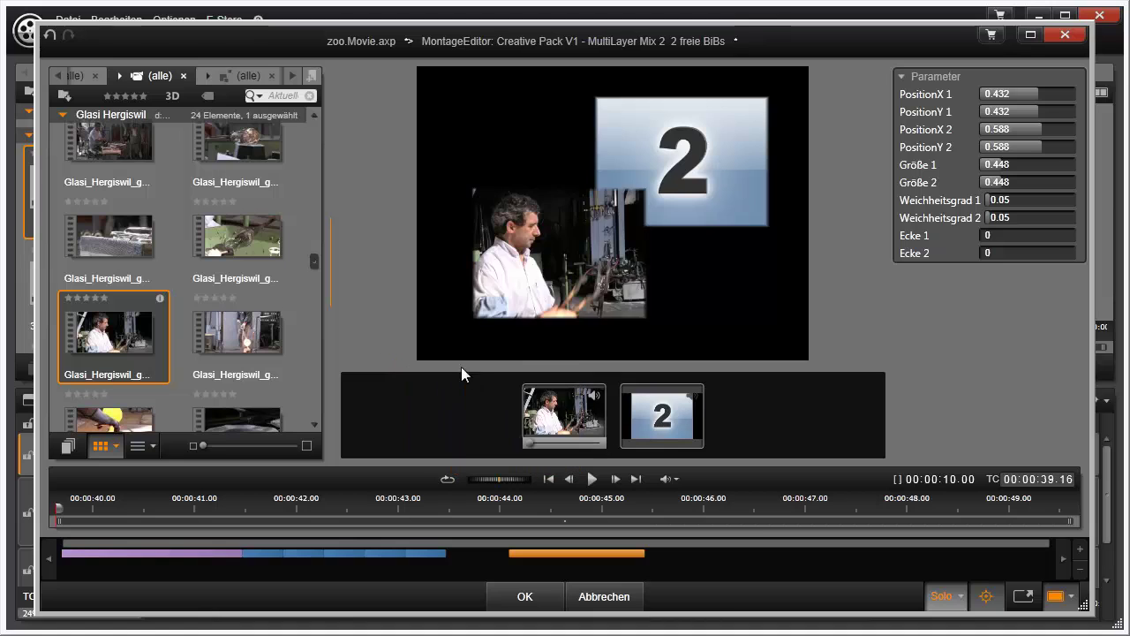
left_click_drag(266, 254, 700, 415)
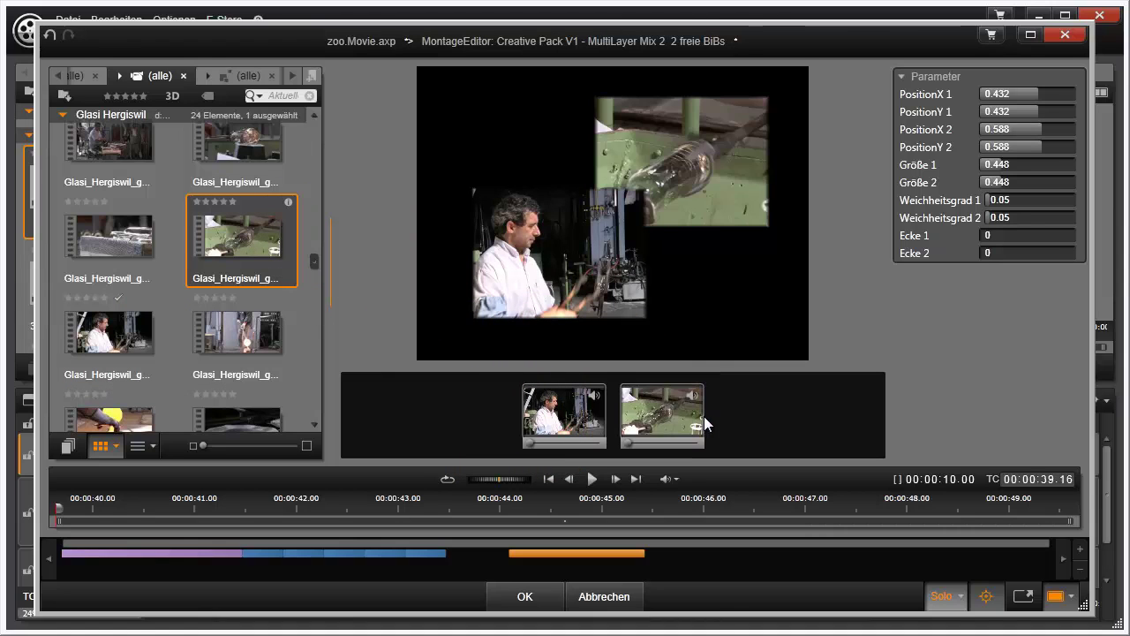
Preview the filled montage in its editor, accept it and play it in the timeline
left_click(592, 480)
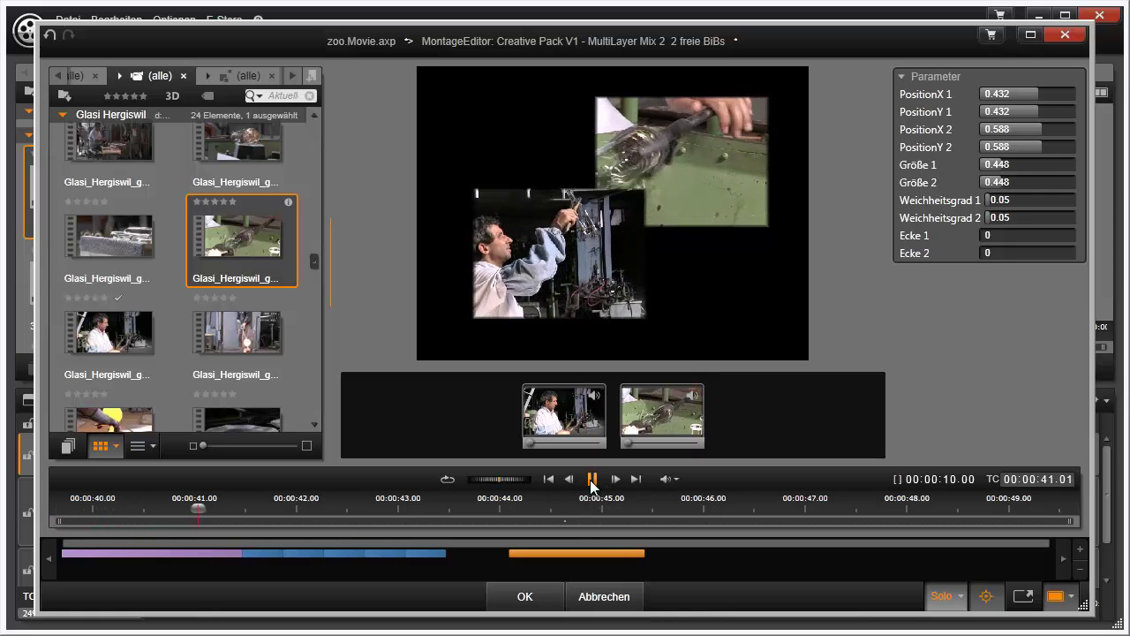
left_click(592, 481)
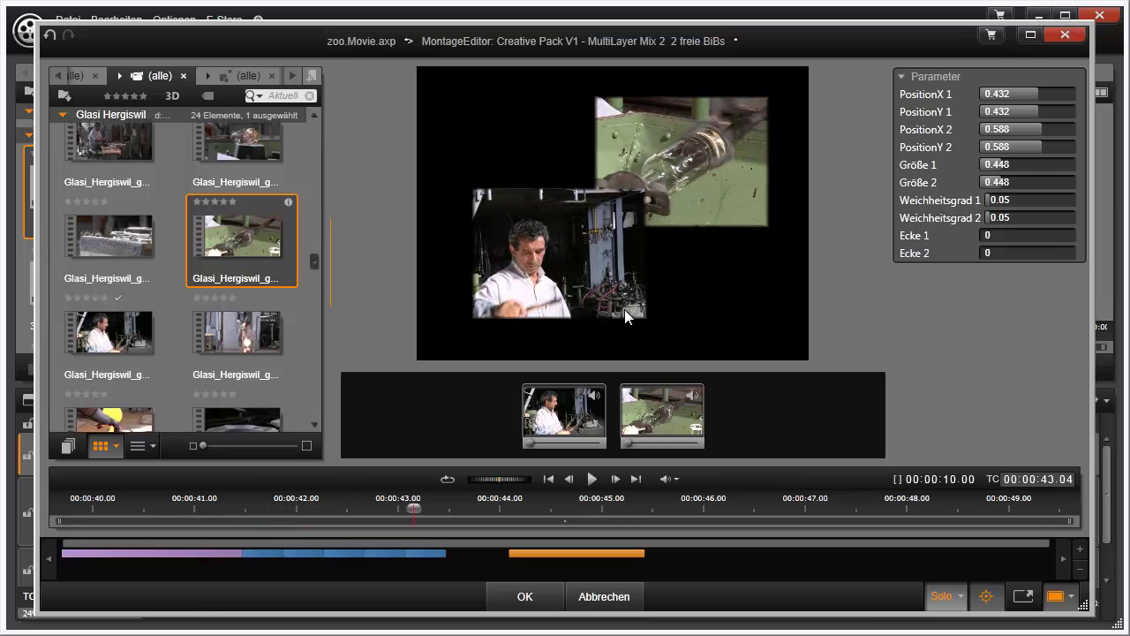
left_click(555, 589)
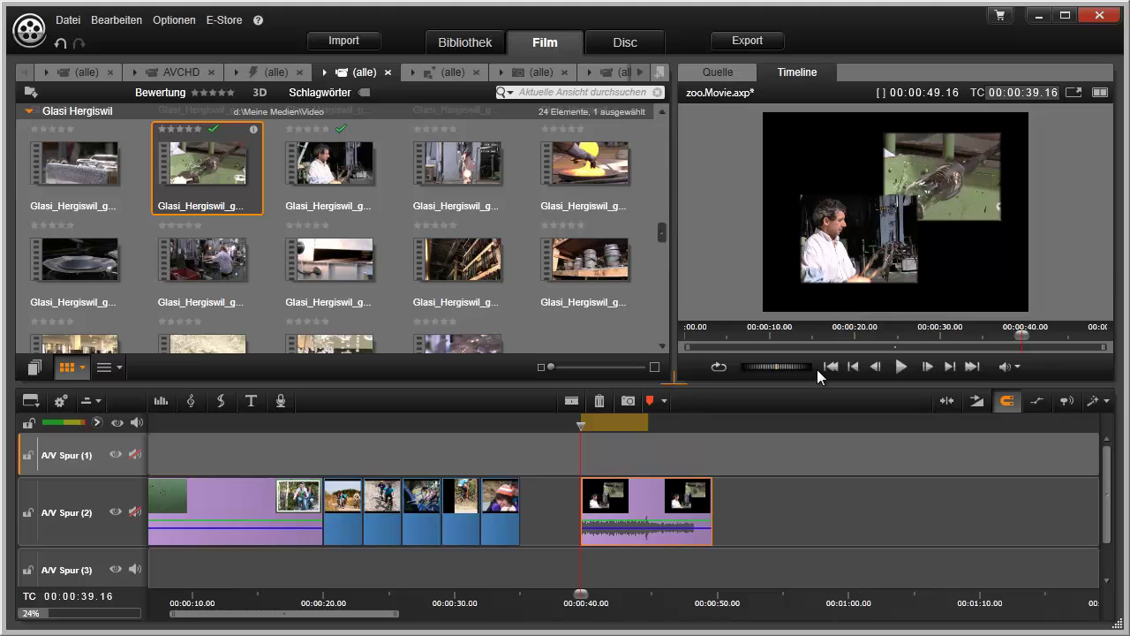
left_click(902, 367)
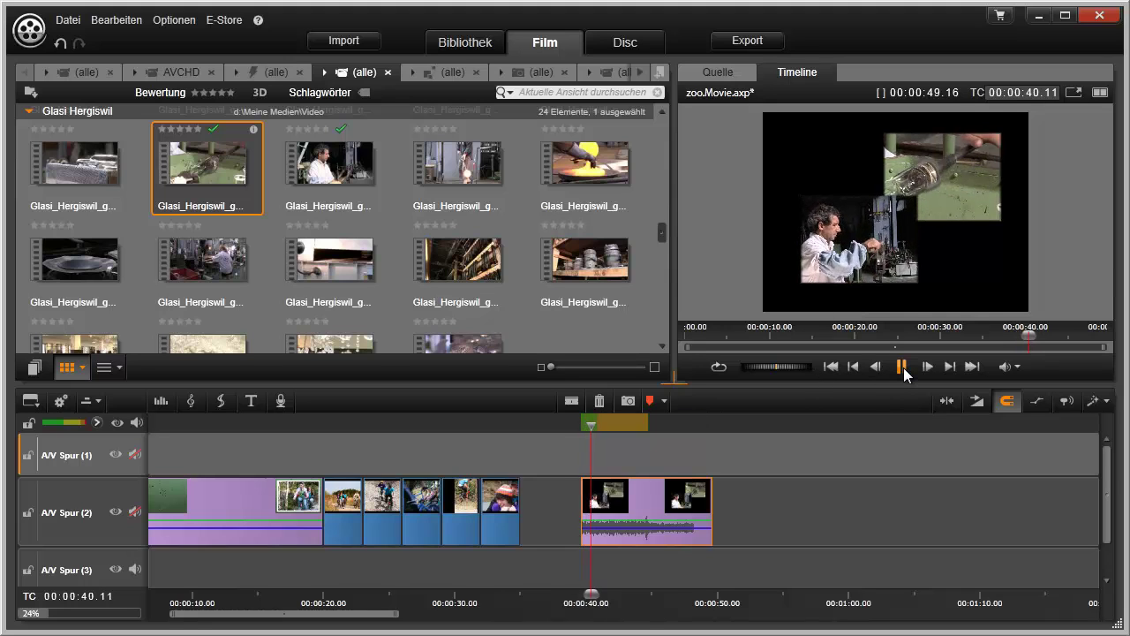
left_click(902, 367)
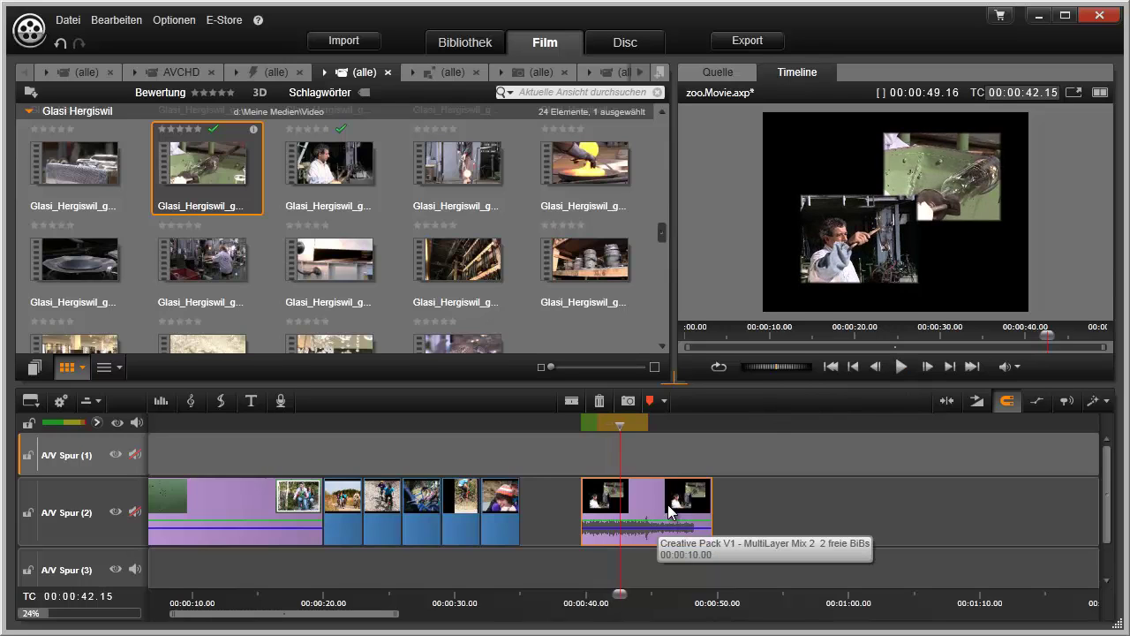
Move the montage to A/V Spur (1), starting at about 00:00:22.24, and play it over the bike clips
left_click_drag(651, 498, 418, 468)
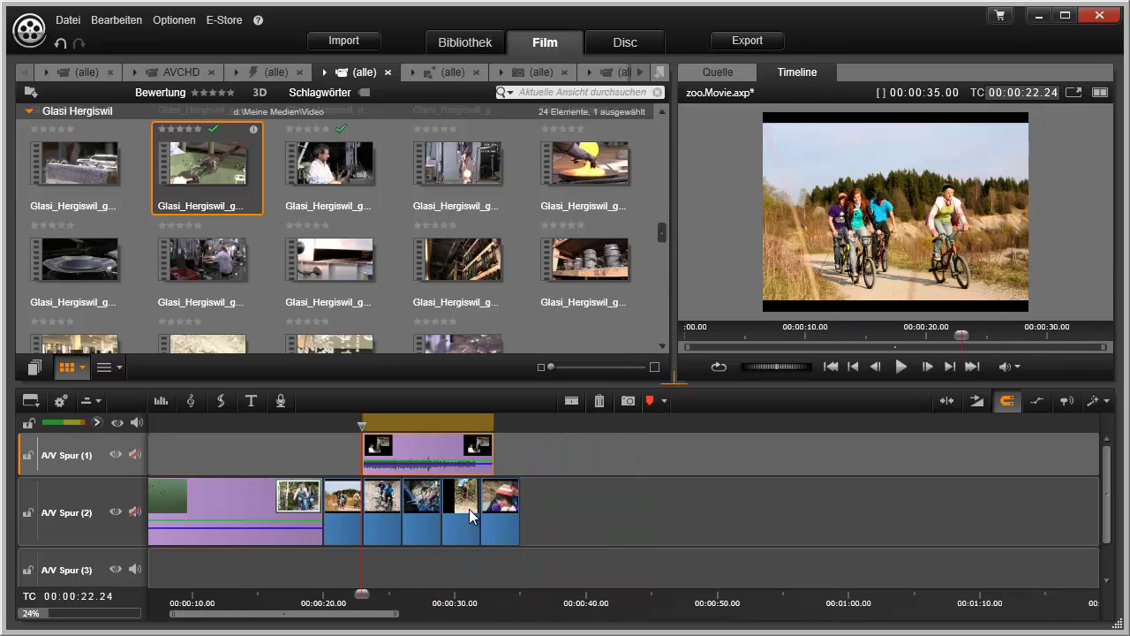
left_click(418, 423)
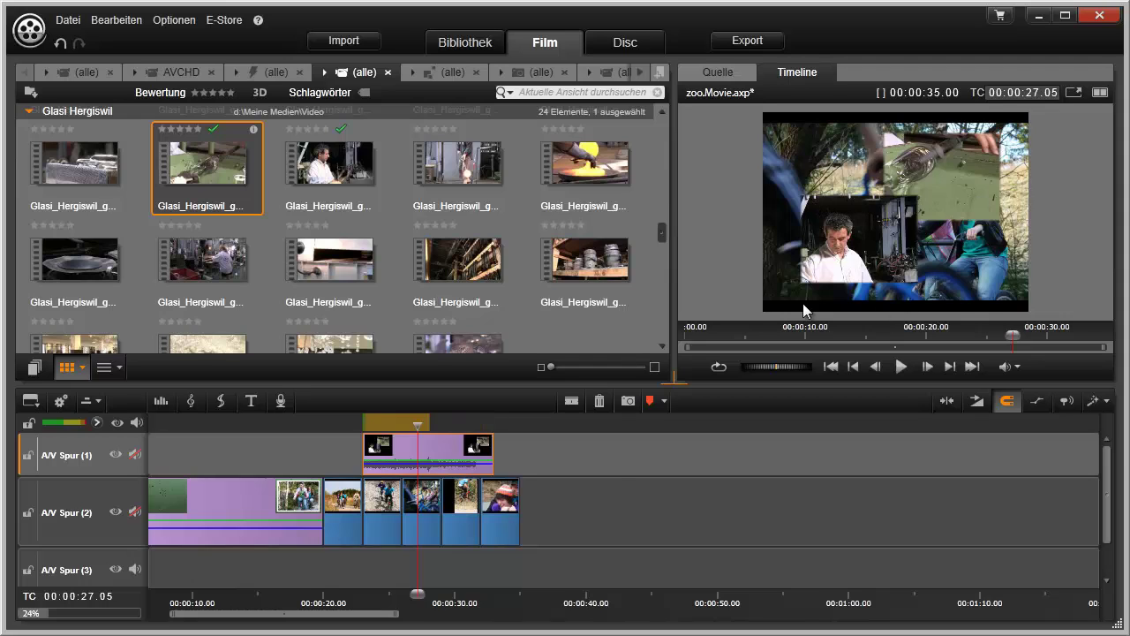
left_click_drag(417, 593, 371, 593)
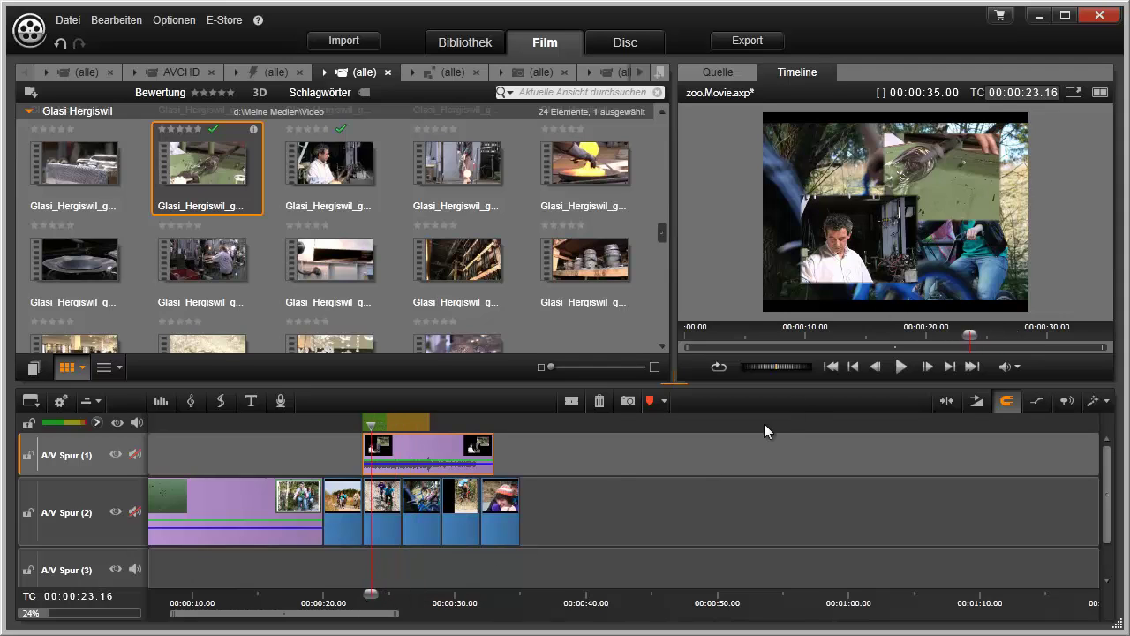
left_click(900, 366)
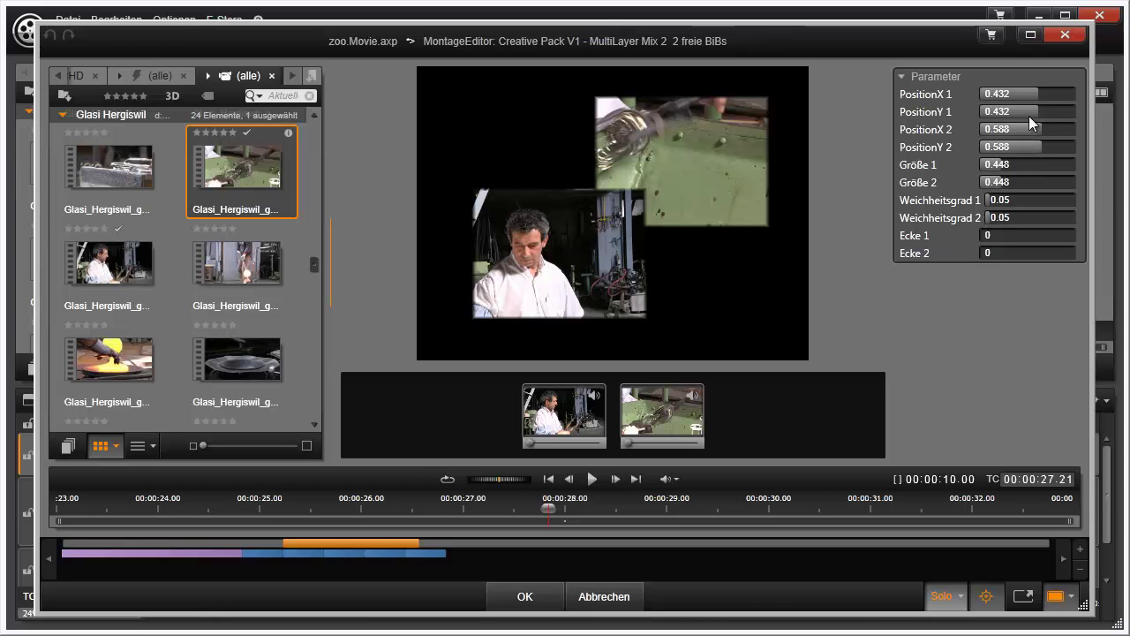
Set the montage's PositionX 1 to 0.394, PositionY 1 to 0.375, Größe 1 to 0.388, Größe 2 to 0.408, PositionY 2 to 0.607, both Weichheitsgrad to 0.06
left_click_drag(1036, 96, 1035, 113)
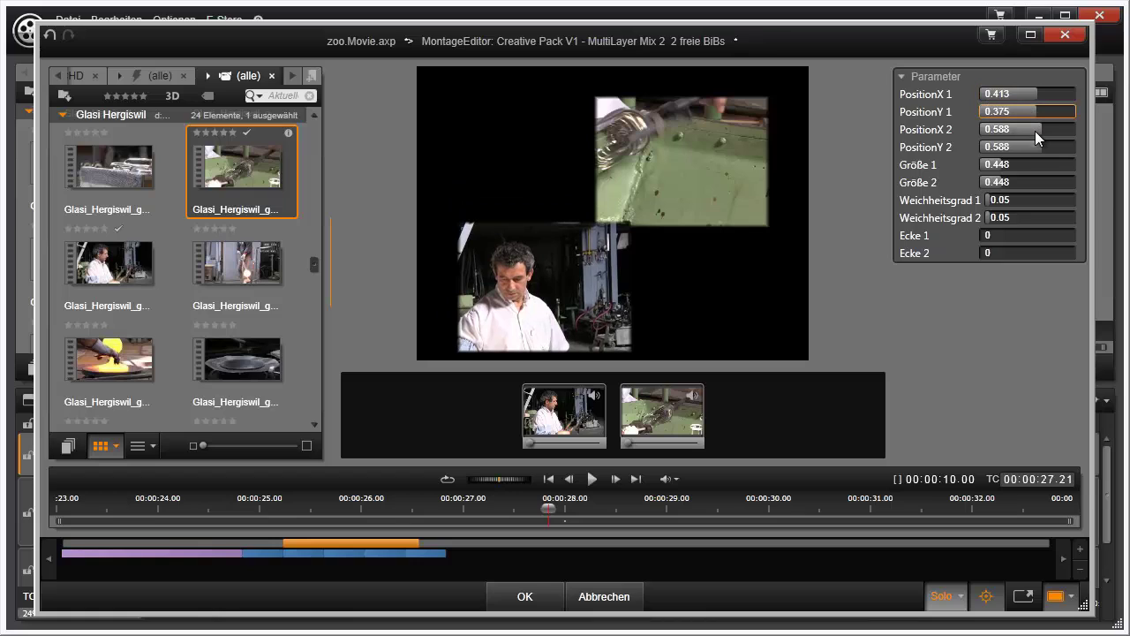
left_click_drag(1008, 163, 996, 163)
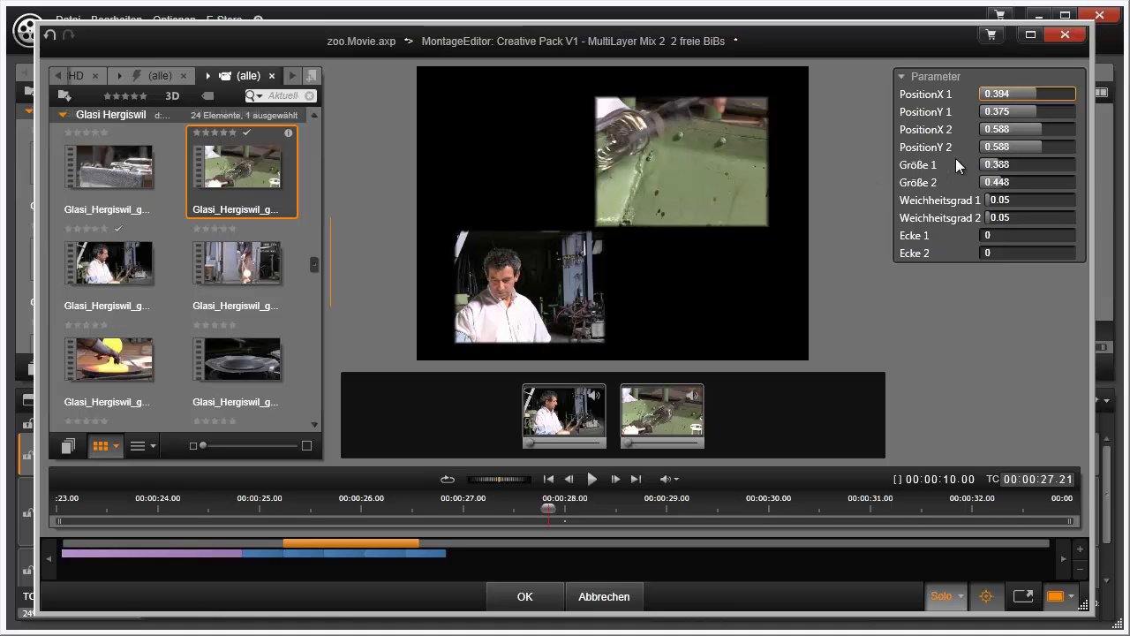
left_click(998, 182)
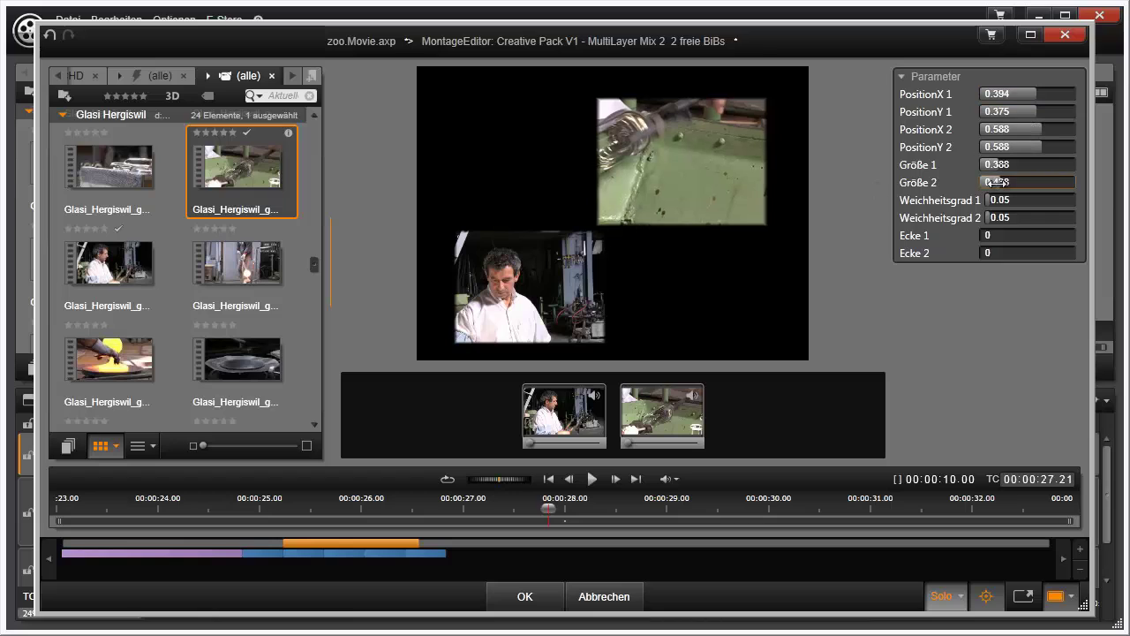
left_click_drag(1039, 150, 1043, 143)
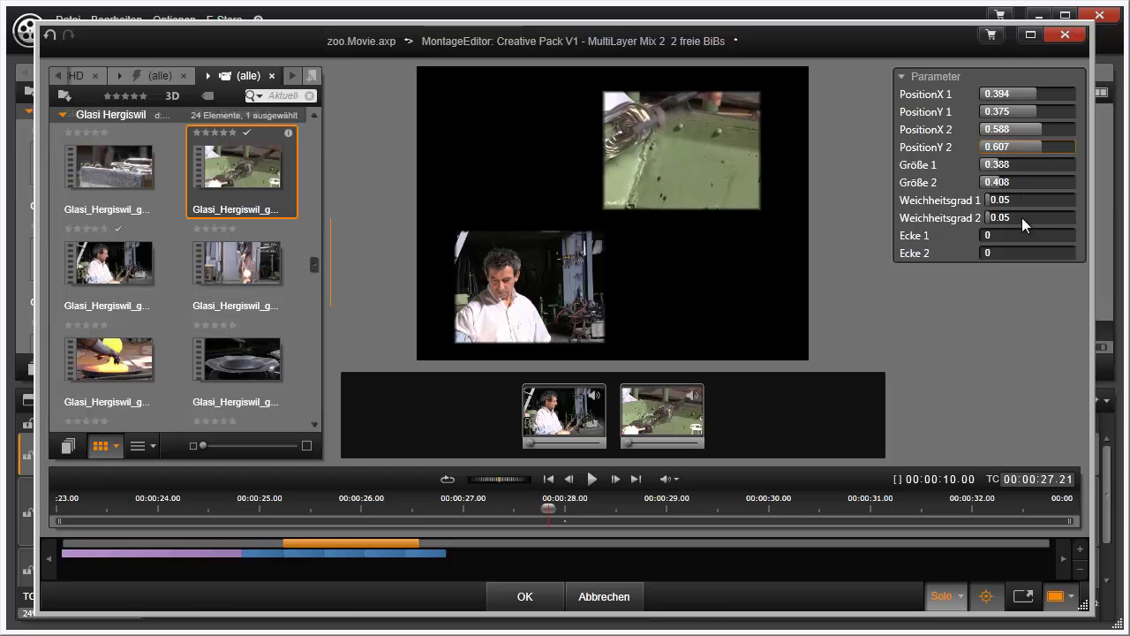
left_click_drag(988, 202, 969, 238)
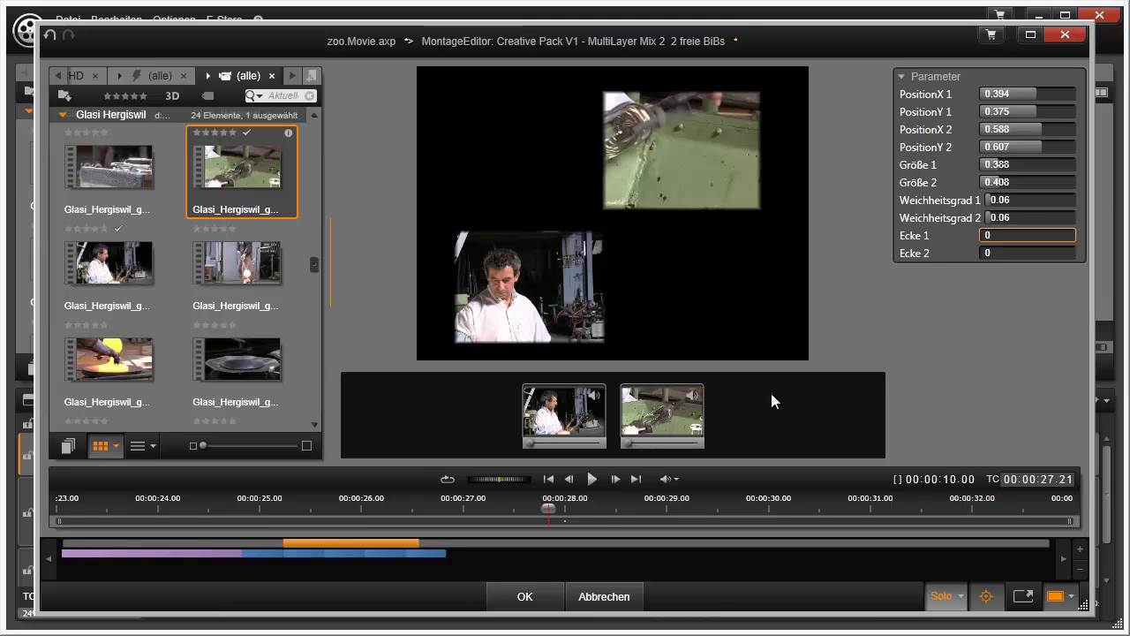
left_click(530, 593)
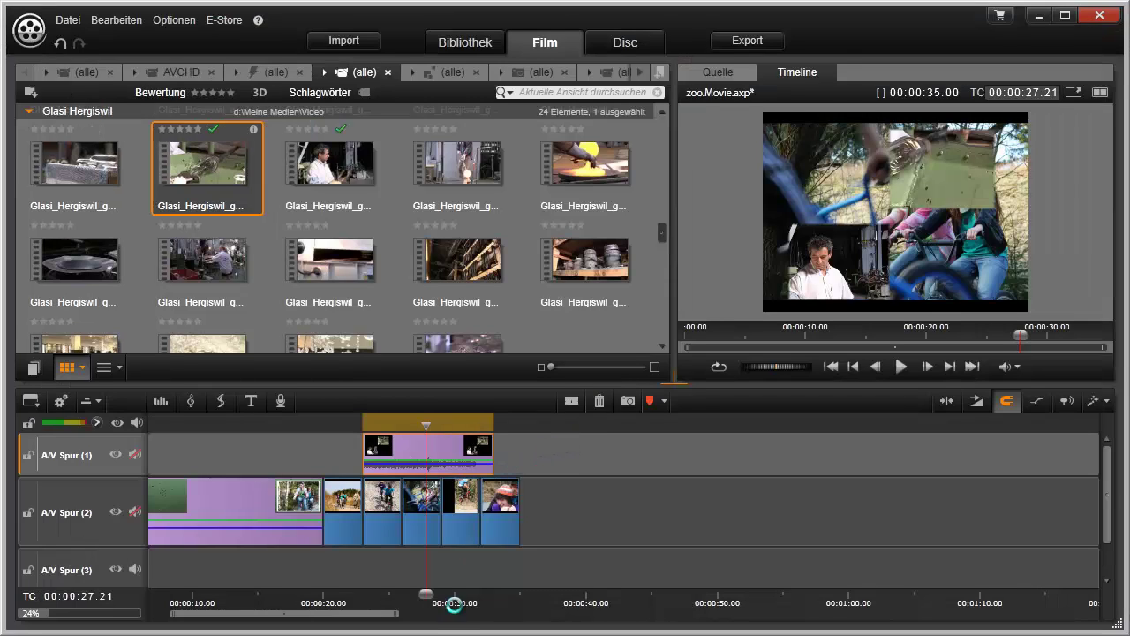
Browse the Multilayer Mix-Animation montage templates and load Fallende Tropfen 1 into the source preview
left_click_drag(438, 599, 485, 598)
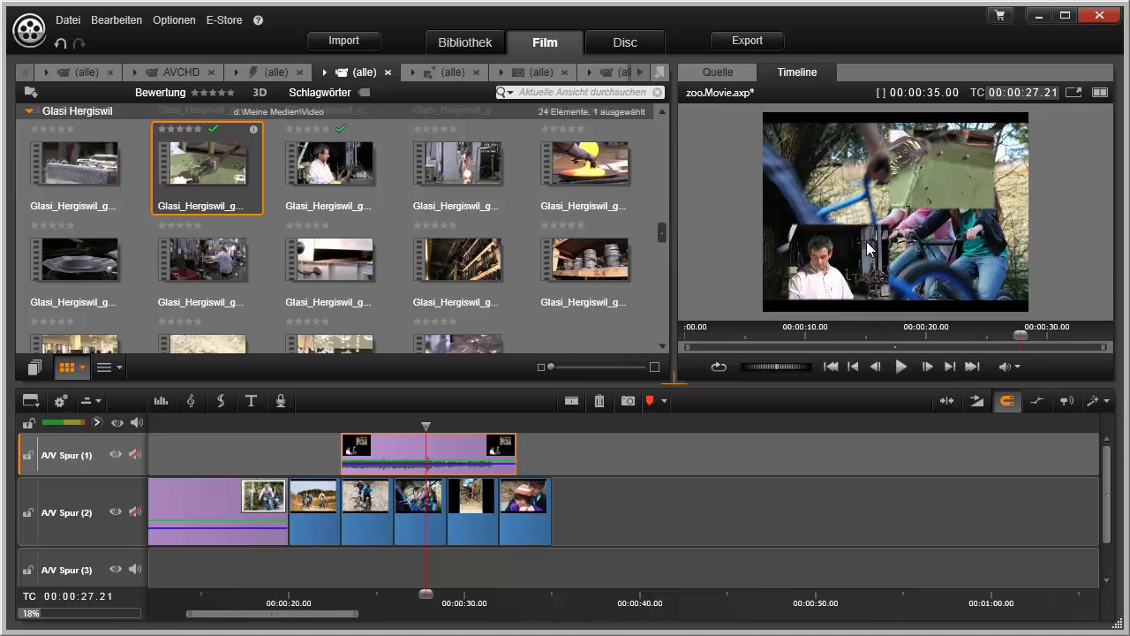
left_click(450, 75)
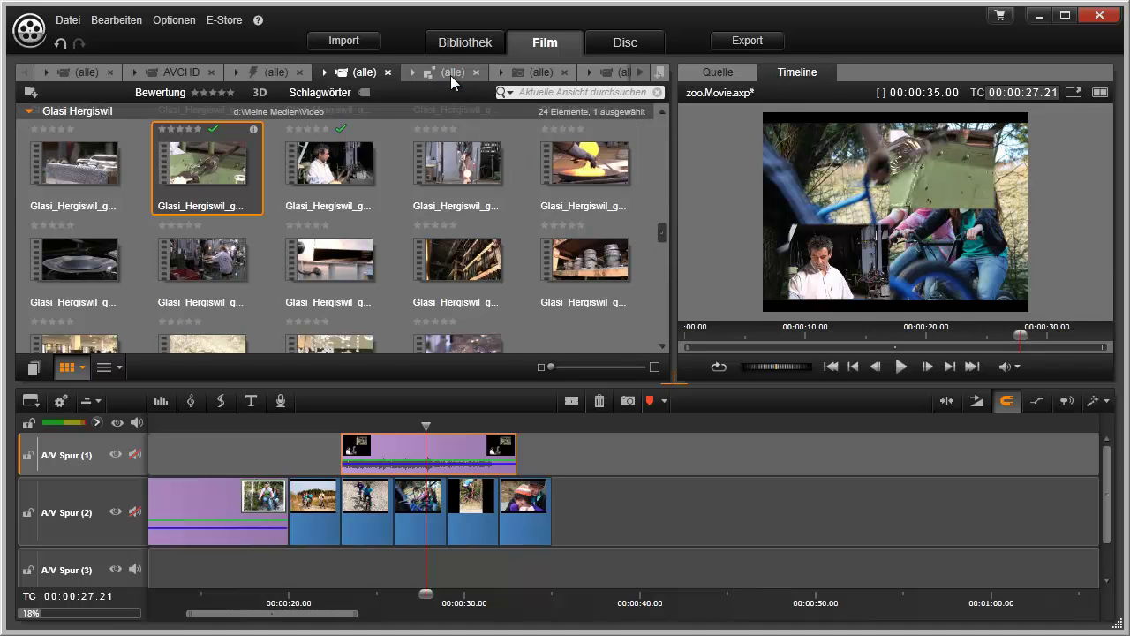
left_click_drag(660, 123, 660, 286)
mouse_move(660, 293)
left_mouse_down()
mouse_move(666, 303)
mouse_move(669, 279)
left_mouse_up()
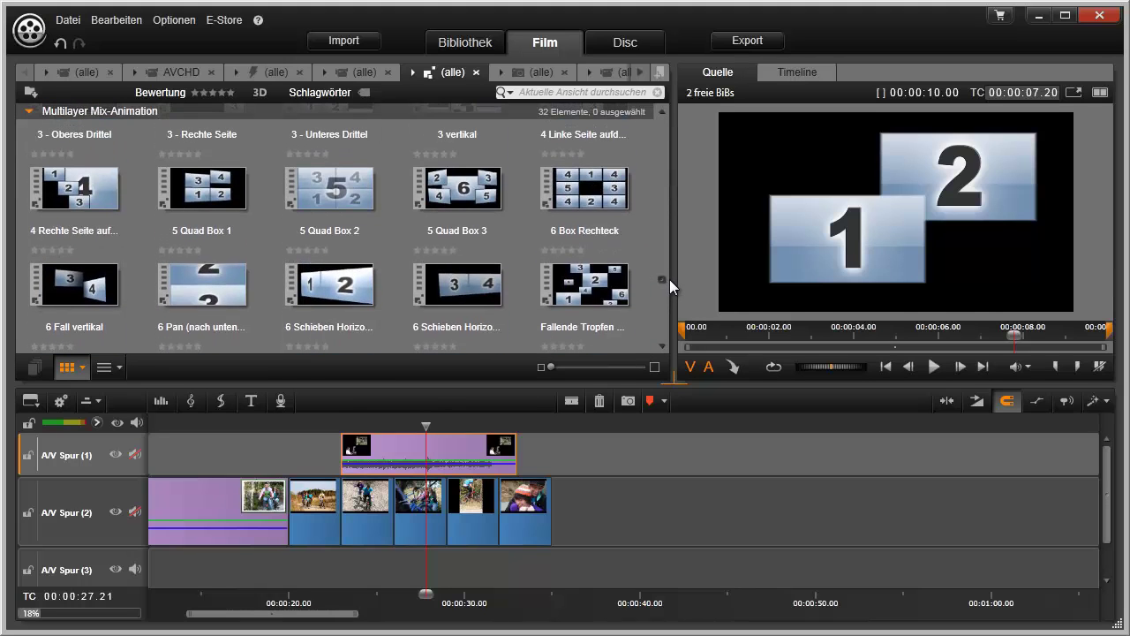
left_click(613, 290)
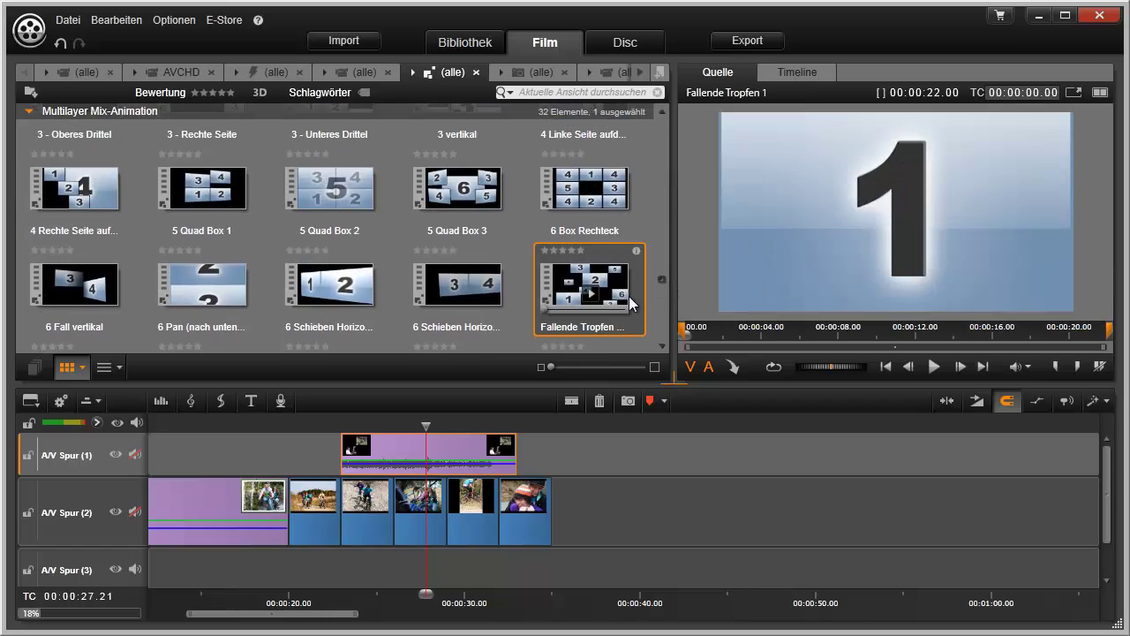